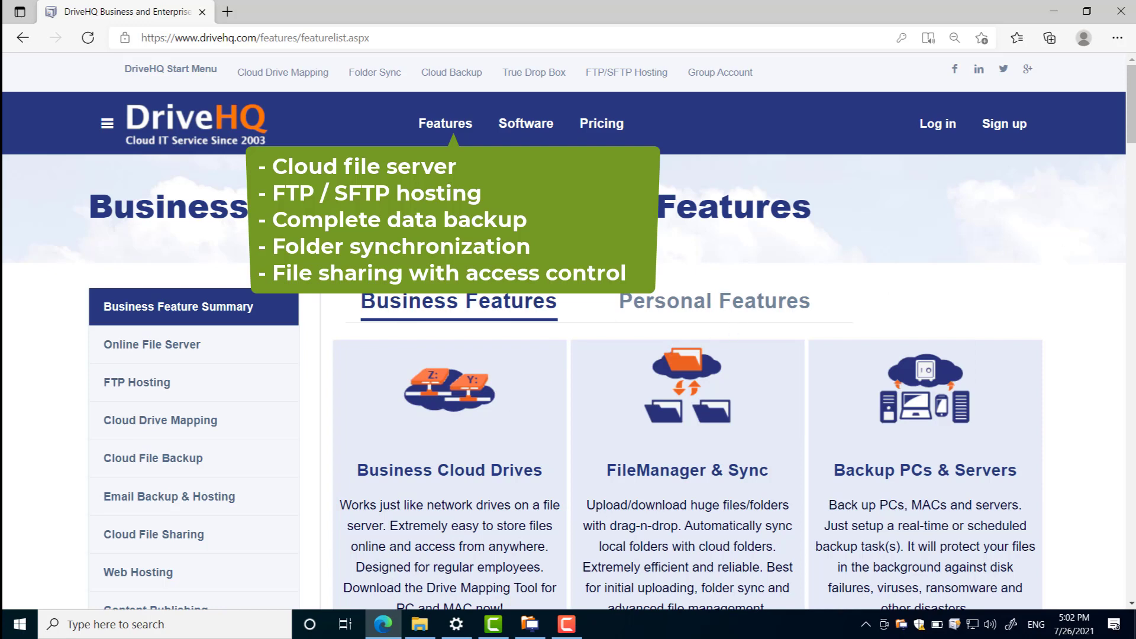
Step: Scroll down through the business features list on the DriveHQ Features page
{"action": "left_click_drag", "start_coordinate": [1132, 127], "coordinate": [1132, 178]}
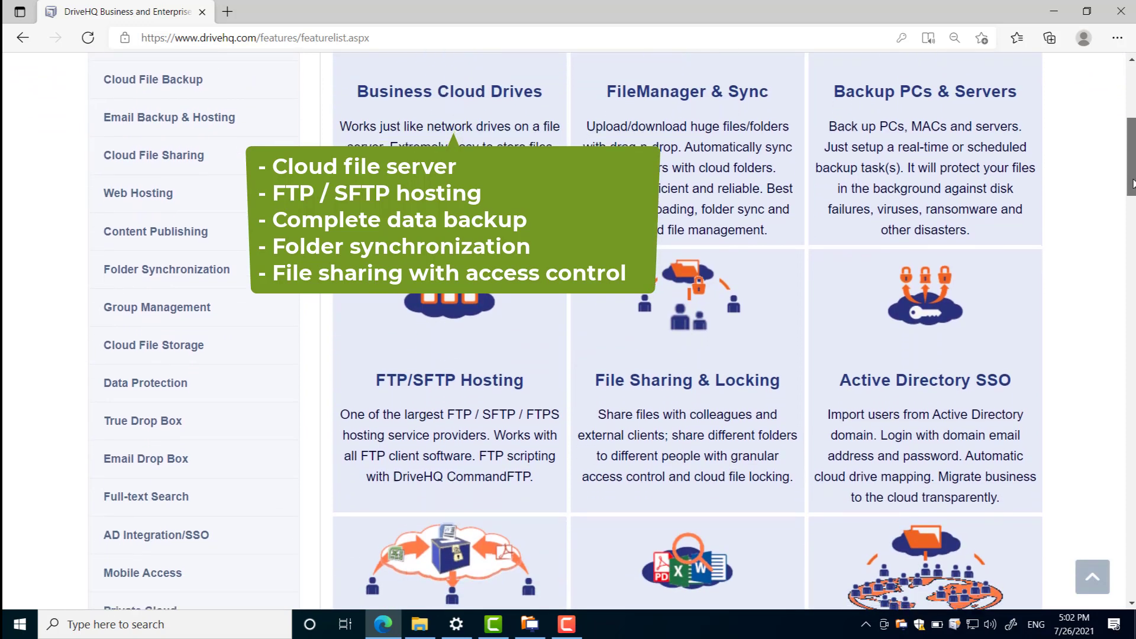
{"action": "left_click_drag", "start_coordinate": [1133, 177], "coordinate": [1132, 290]}
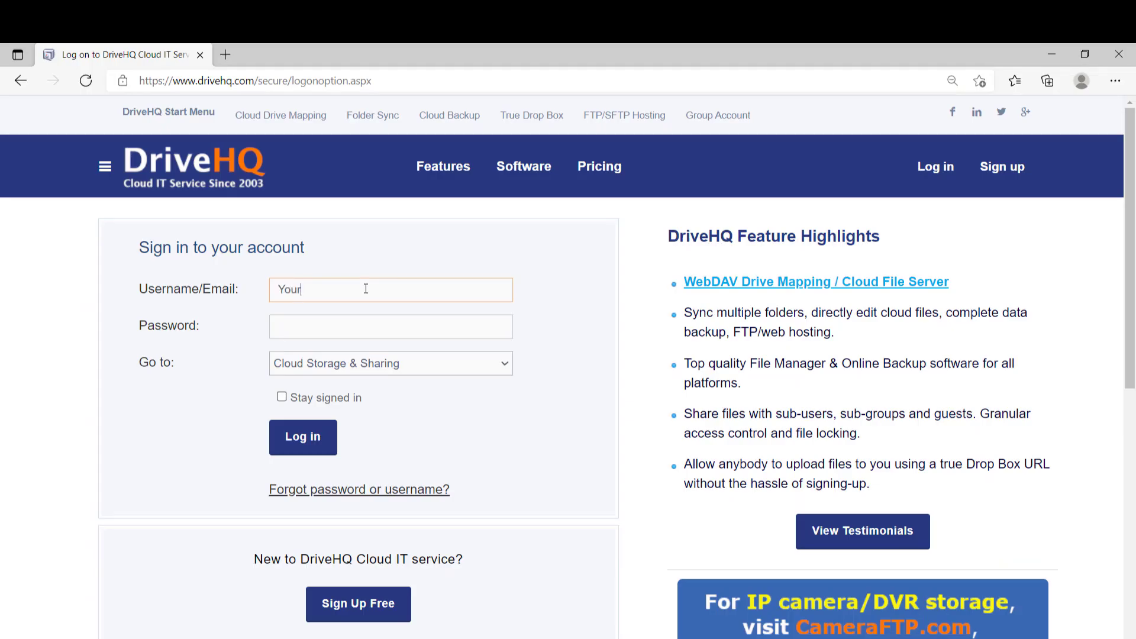
Step: Enter the account username and password, tick Stay signed in, and log in
{"action": "type", "text": "ompanyname"}
{"action": "key", "text": "Tab"}
{"action": "type", "text": "•"}
{"action": "type", "text": "••••"}
{"action": "left_click", "coordinate": [281, 397]}
{"action": "left_click", "coordinate": [305, 438]}
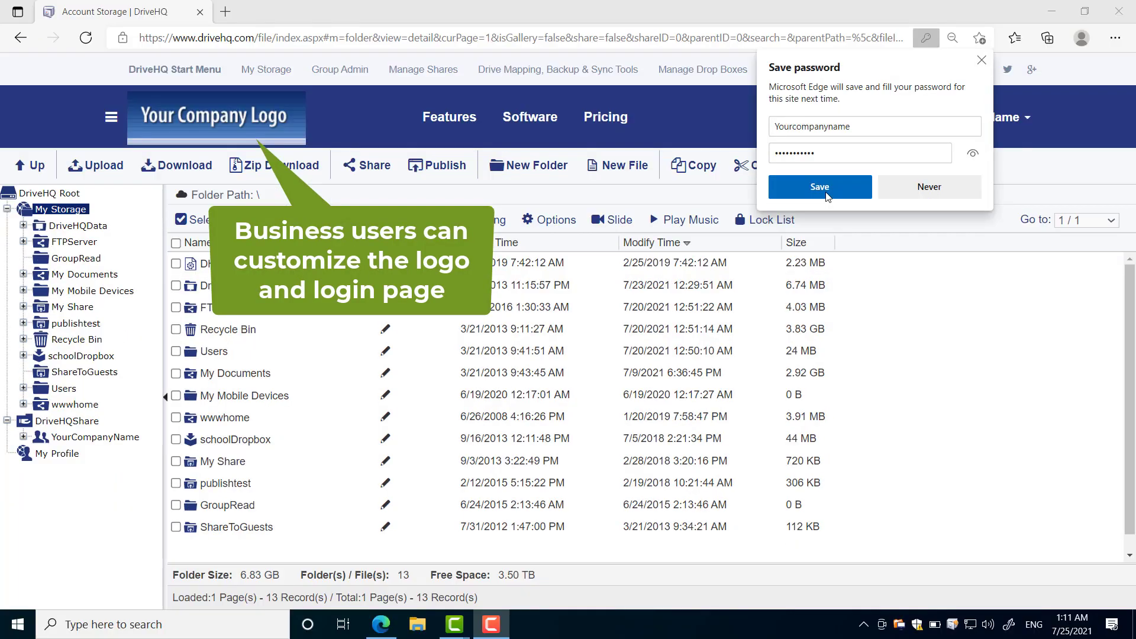
Step: Save the password, browse My Documents and TaxForms, then return to the My Storage root
{"action": "left_click", "coordinate": [828, 195]}
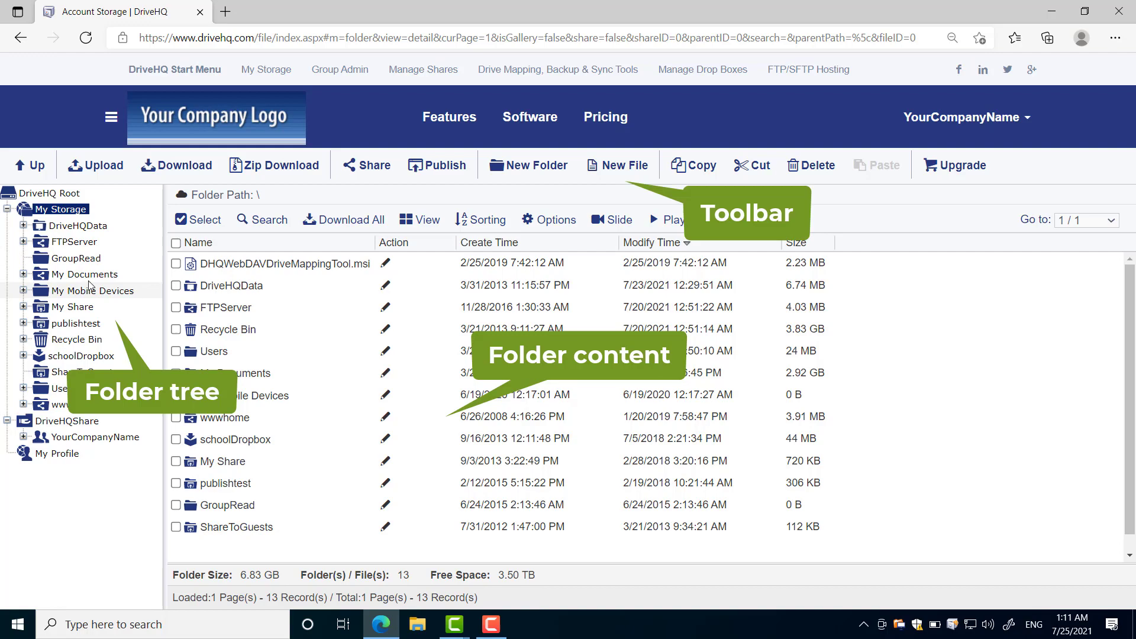
{"action": "left_click", "coordinate": [84, 274]}
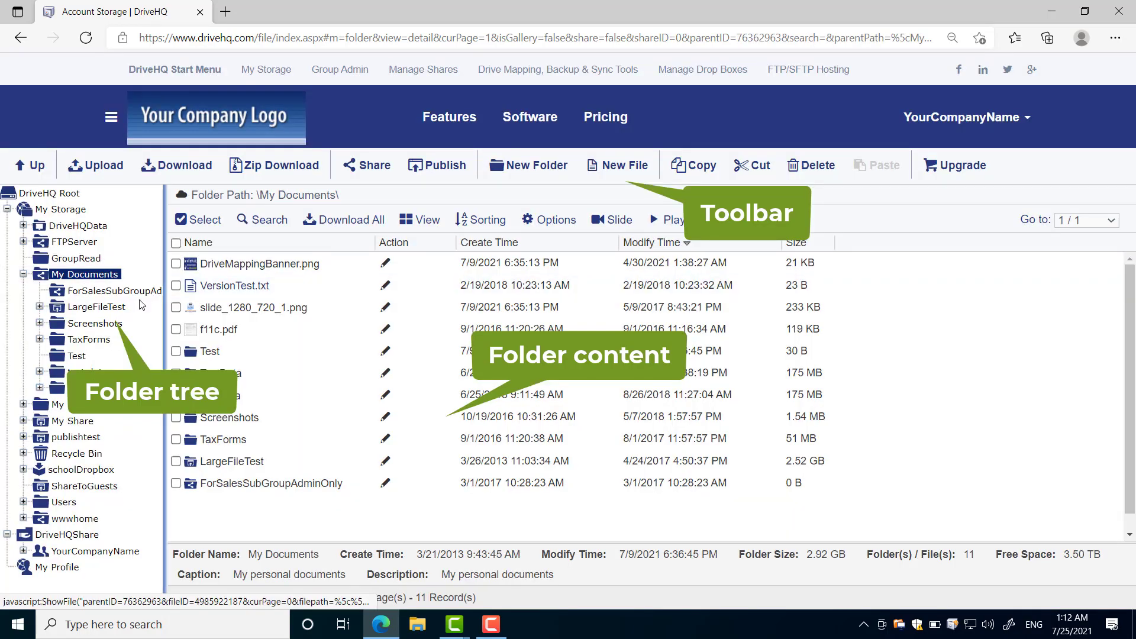
{"action": "left_click", "coordinate": [80, 343]}
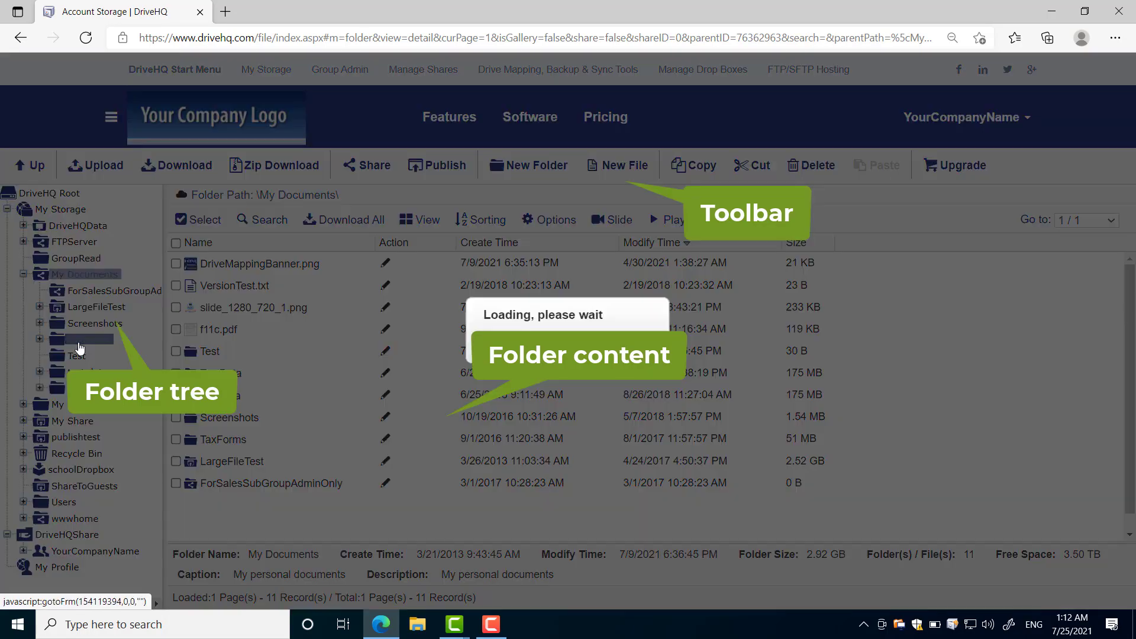
{"action": "left_click", "coordinate": [76, 276]}
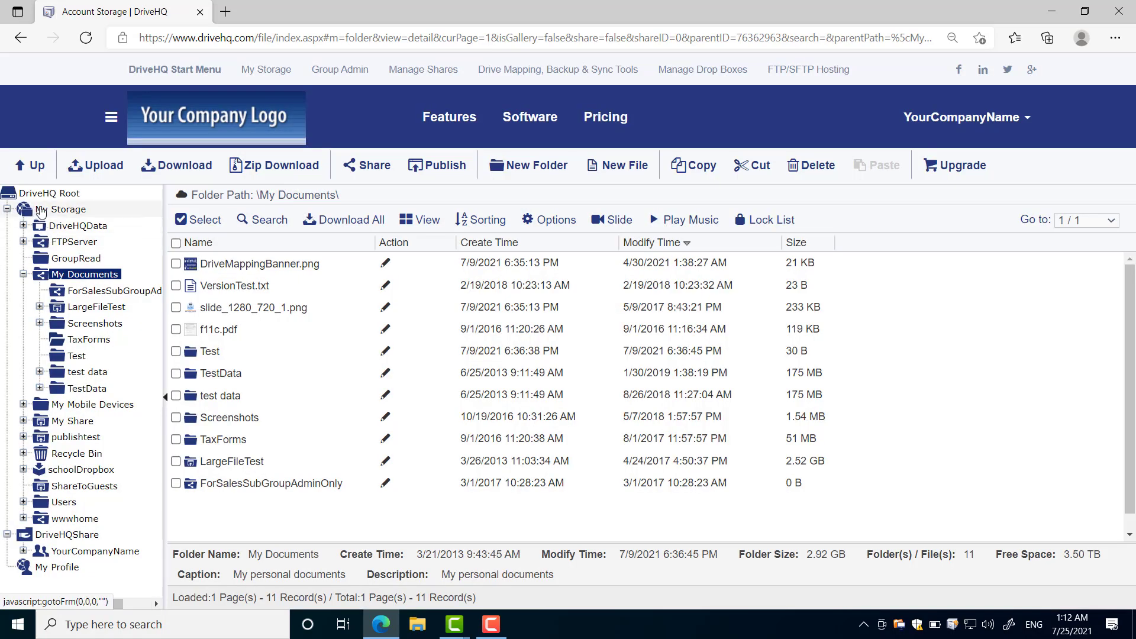
{"action": "left_click", "coordinate": [40, 211]}
{"action": "mouse_move", "coordinate": [531, 117]}
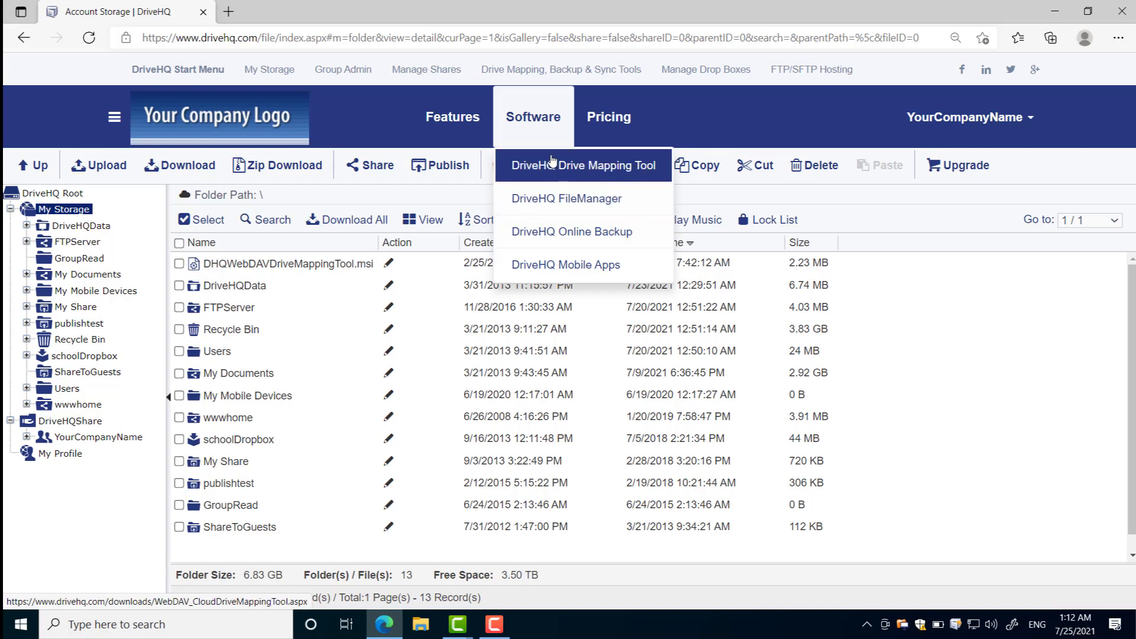
Step: Show the Windows and Mac Free Download options on the Drive Mapping Tool page
{"action": "left_click", "coordinate": [530, 123]}
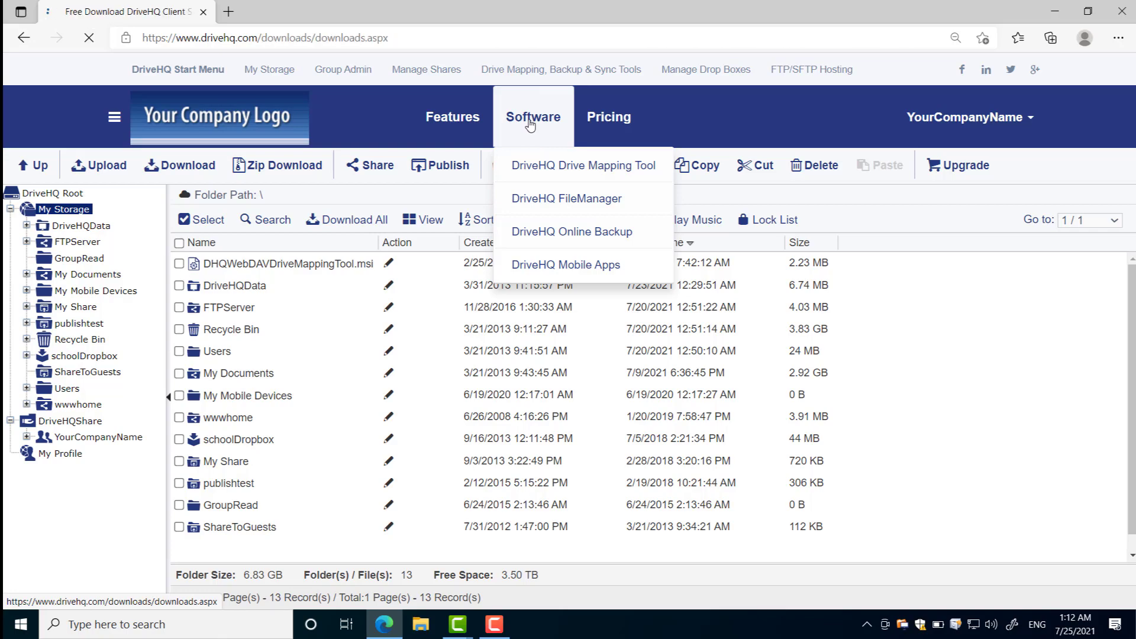
{"action": "scroll", "coordinate": [358, 376], "scroll_direction": "down", "scroll_amount": 2}
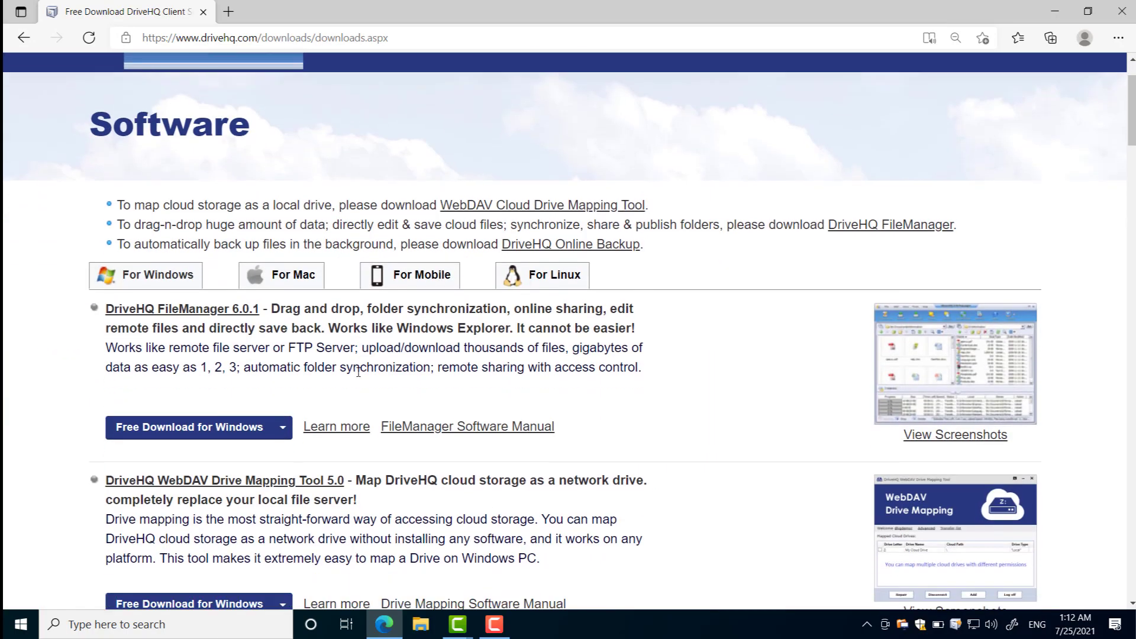
{"action": "scroll", "coordinate": [226, 258], "scroll_direction": "down", "scroll_amount": 3}
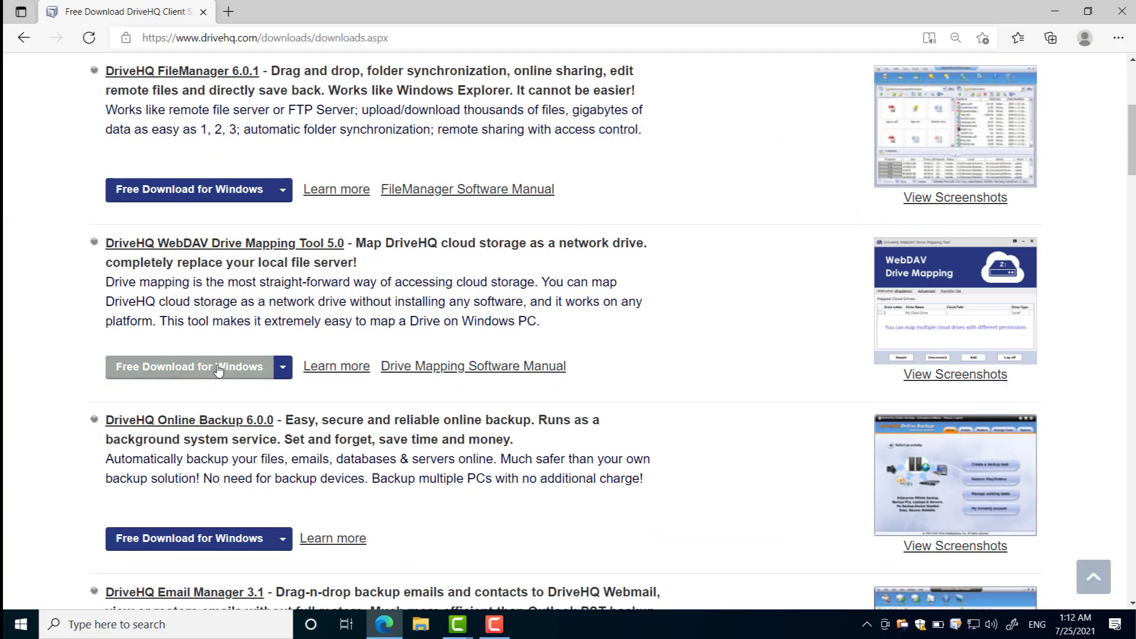
{"action": "left_click", "coordinate": [285, 376]}
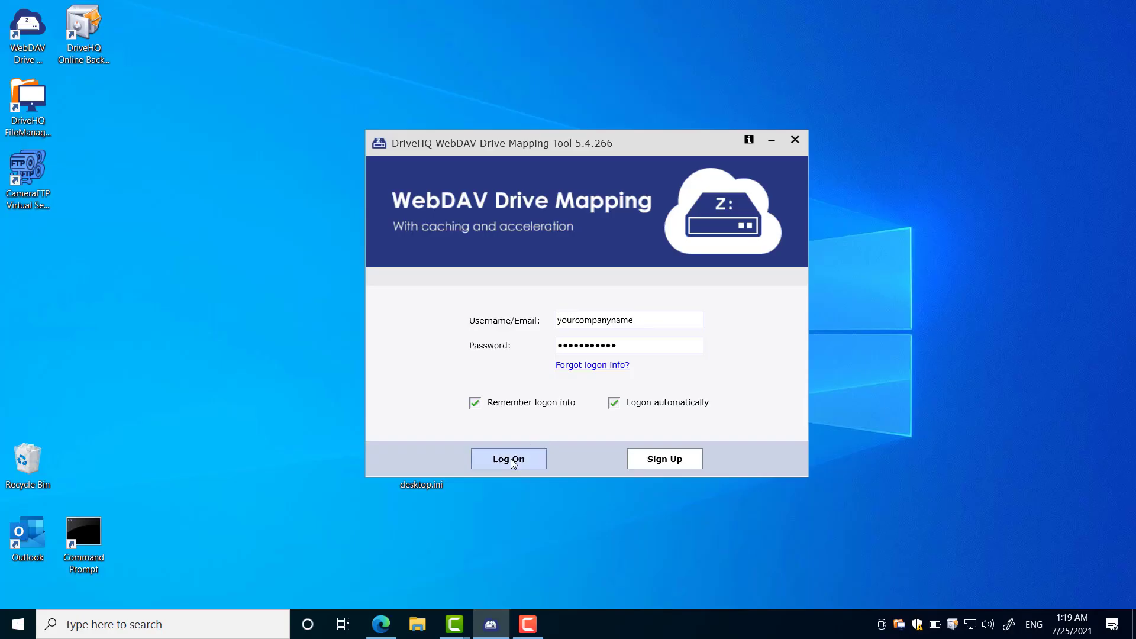
Step: Log on and map the cloud root path \ as drive Z:, My Cloud Drive
{"action": "left_click", "coordinate": [513, 463]}
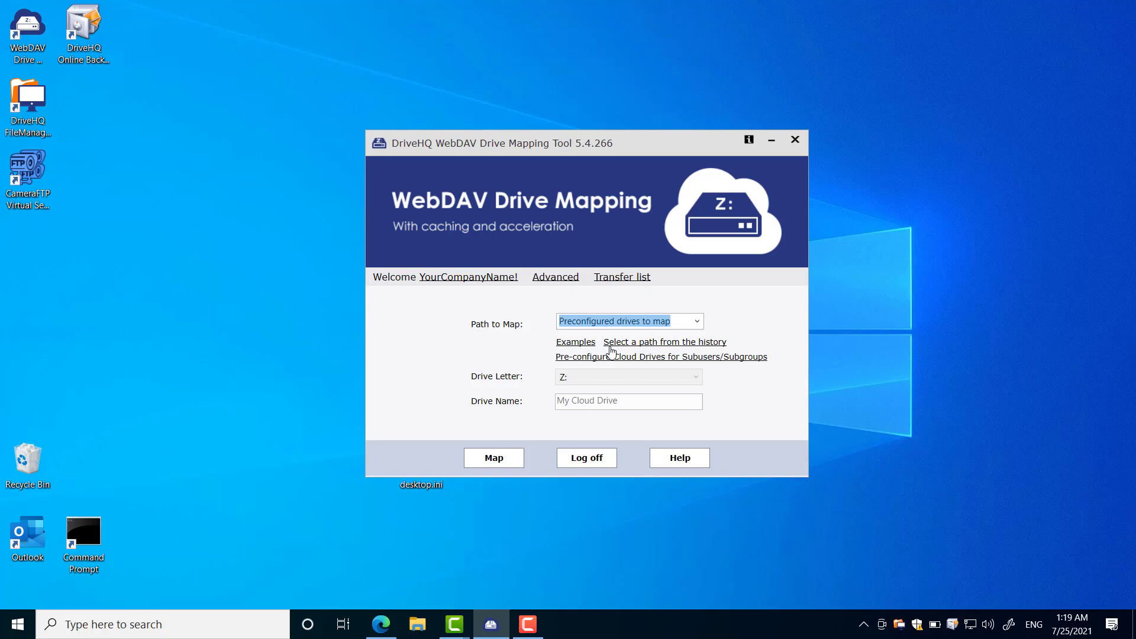
{"action": "left_click", "coordinate": [489, 465]}
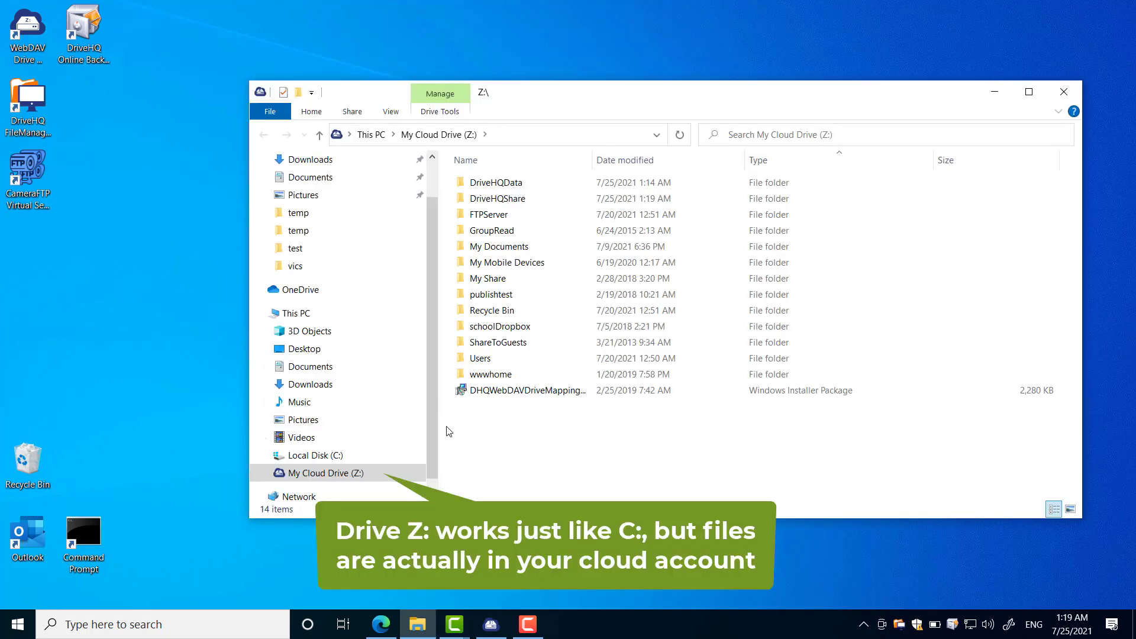
Step: Expand My Cloud Drive (Z:) in the Explorer tree and shift the window right
{"action": "mouse_move", "coordinate": [319, 473]}
{"action": "left_click", "coordinate": [264, 474]}
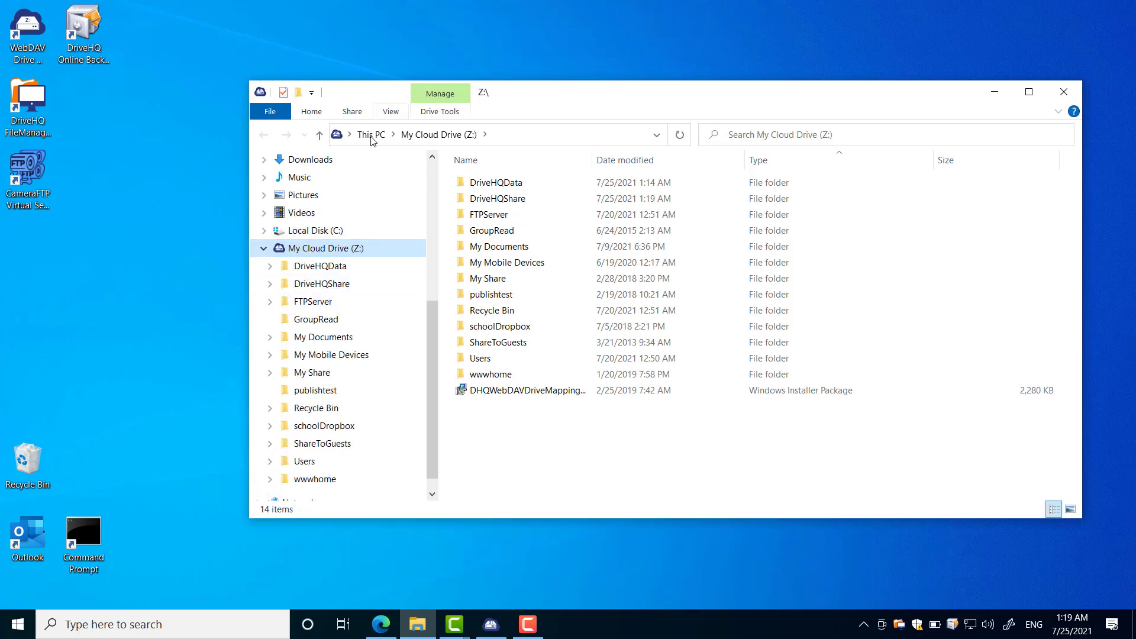
{"action": "left_click_drag", "start_coordinate": [571, 93], "coordinate": [688, 90]}
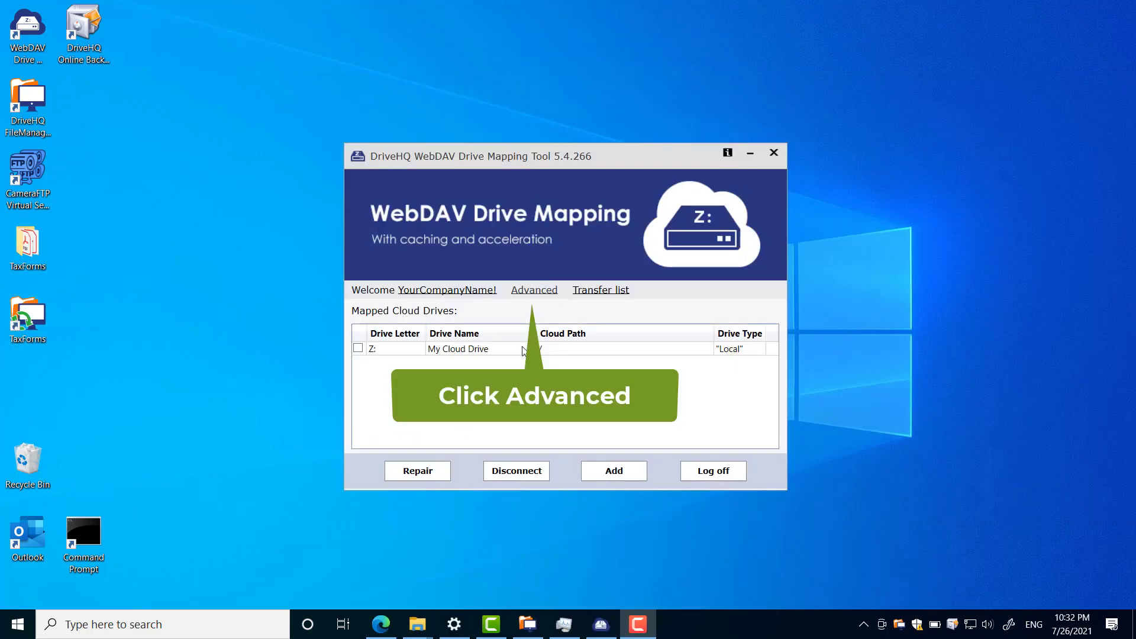
Step: From the Advanced system options, open the DriveHQ WebDAV Drive Mapping Manual
{"action": "left_click", "coordinate": [534, 291]}
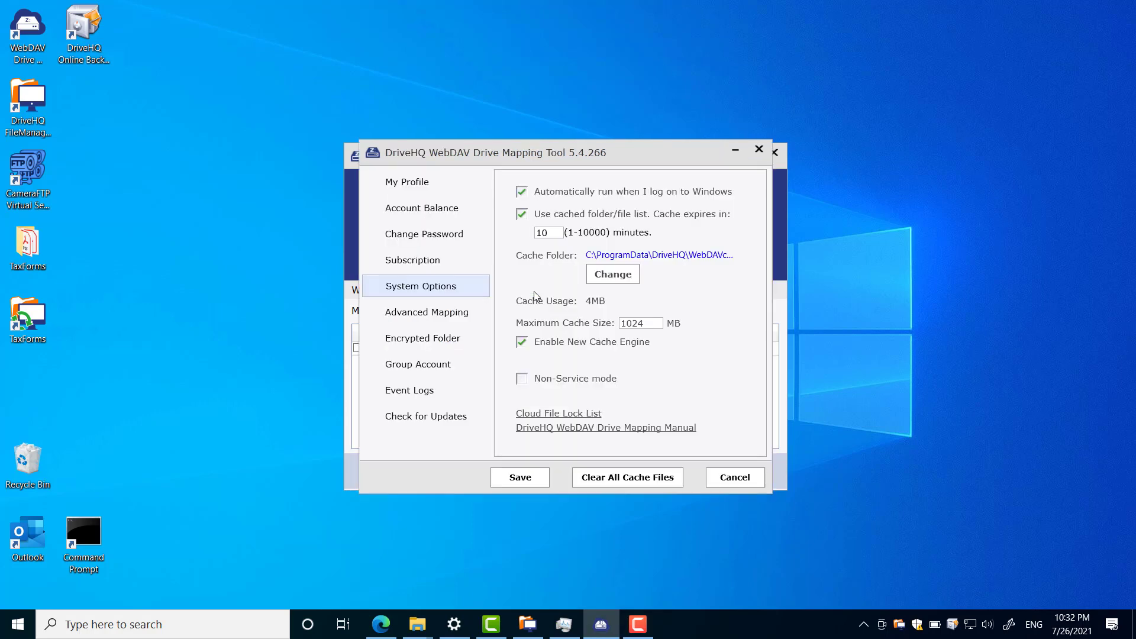
{"action": "left_click", "coordinate": [571, 428]}
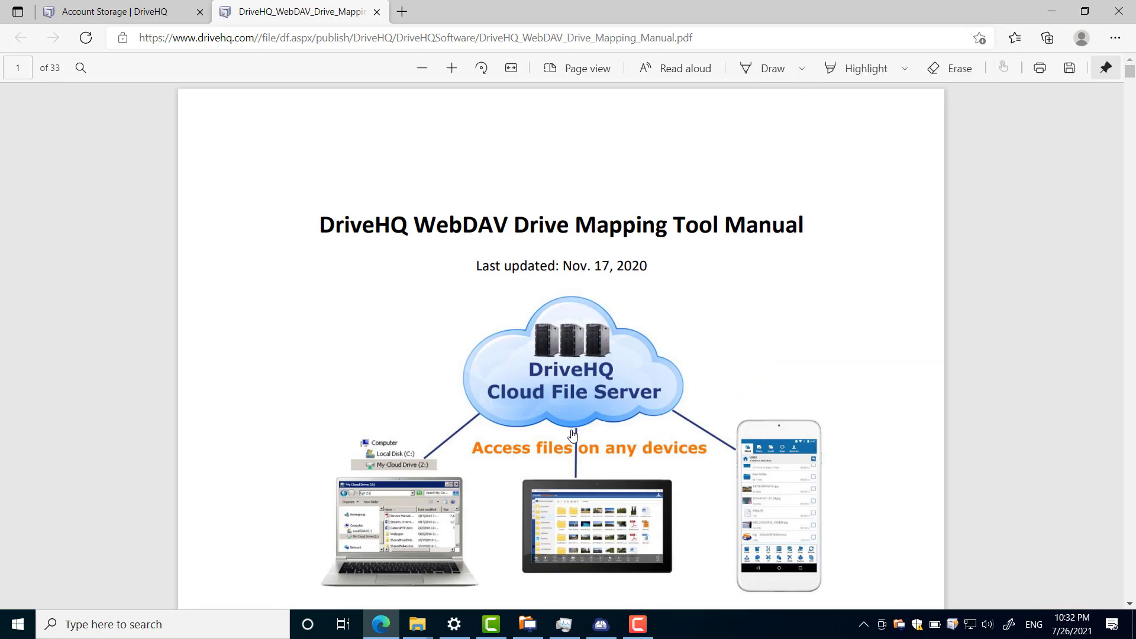
Step: Scroll the manual PDF down to its Contents page on page 2
{"action": "scroll", "coordinate": [573, 436], "scroll_direction": "down", "scroll_amount": 5}
{"action": "scroll", "coordinate": [572, 435], "scroll_direction": "down", "scroll_amount": 4}
{"action": "scroll", "coordinate": [573, 436], "scroll_direction": "down", "scroll_amount": 4}
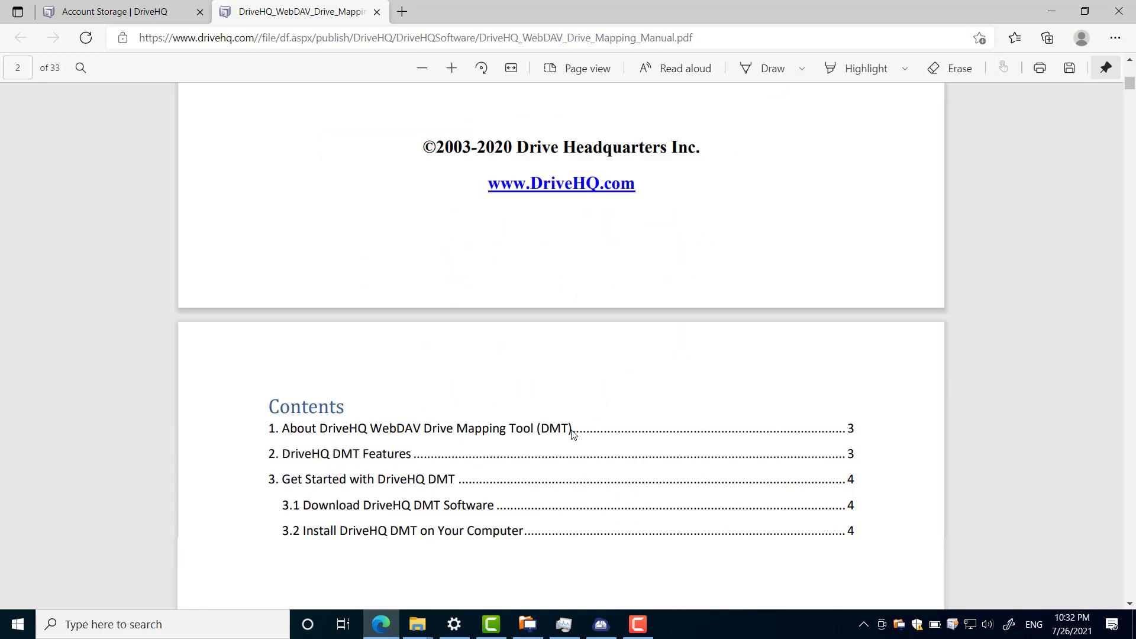
{"action": "scroll", "coordinate": [572, 436], "scroll_direction": "down", "scroll_amount": 3}
{"action": "scroll", "coordinate": [572, 436], "scroll_direction": "down", "scroll_amount": 3}
{"action": "scroll", "coordinate": [572, 436], "scroll_direction": "down", "scroll_amount": 1}
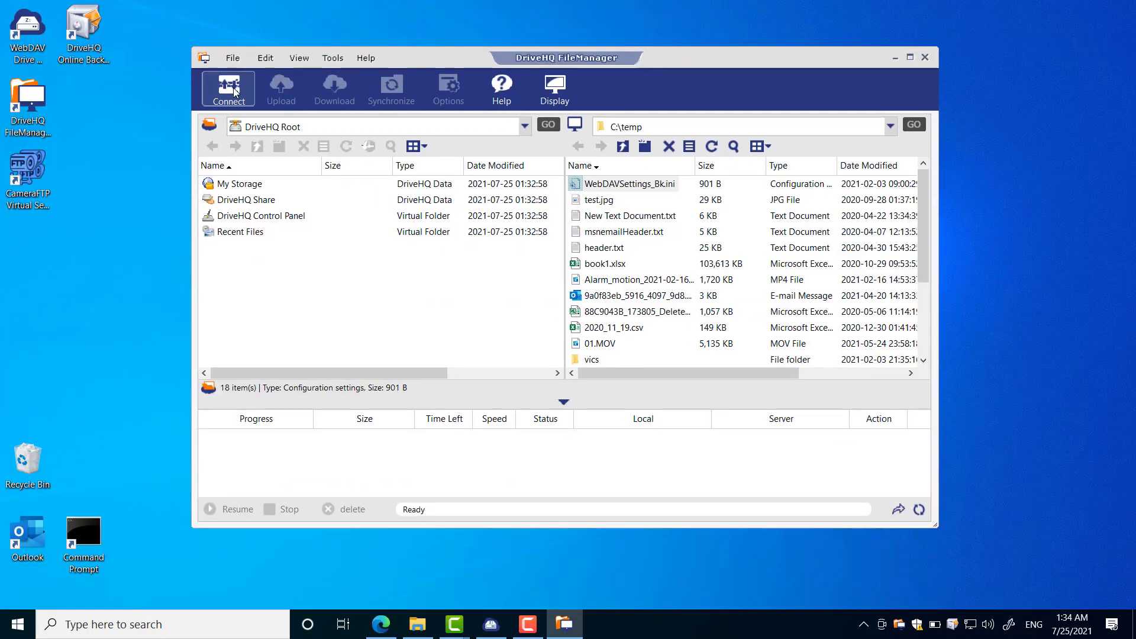
Step: Log on to the cloud account in FileManager and move the window to the upper right
{"action": "left_click", "coordinate": [235, 90]}
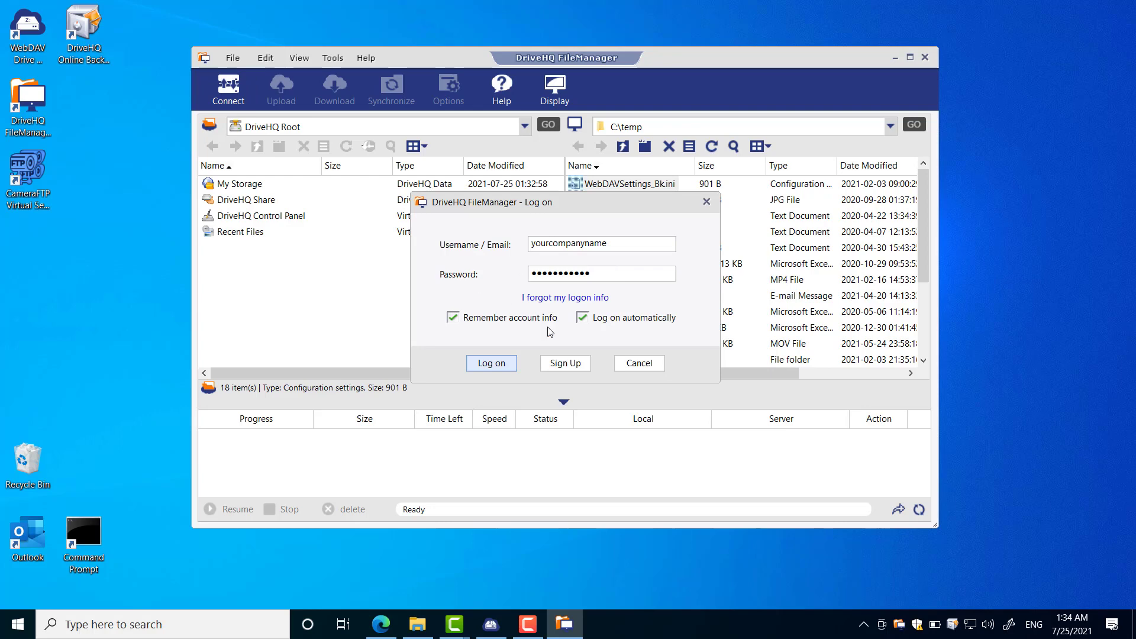
{"action": "left_click", "coordinate": [492, 363]}
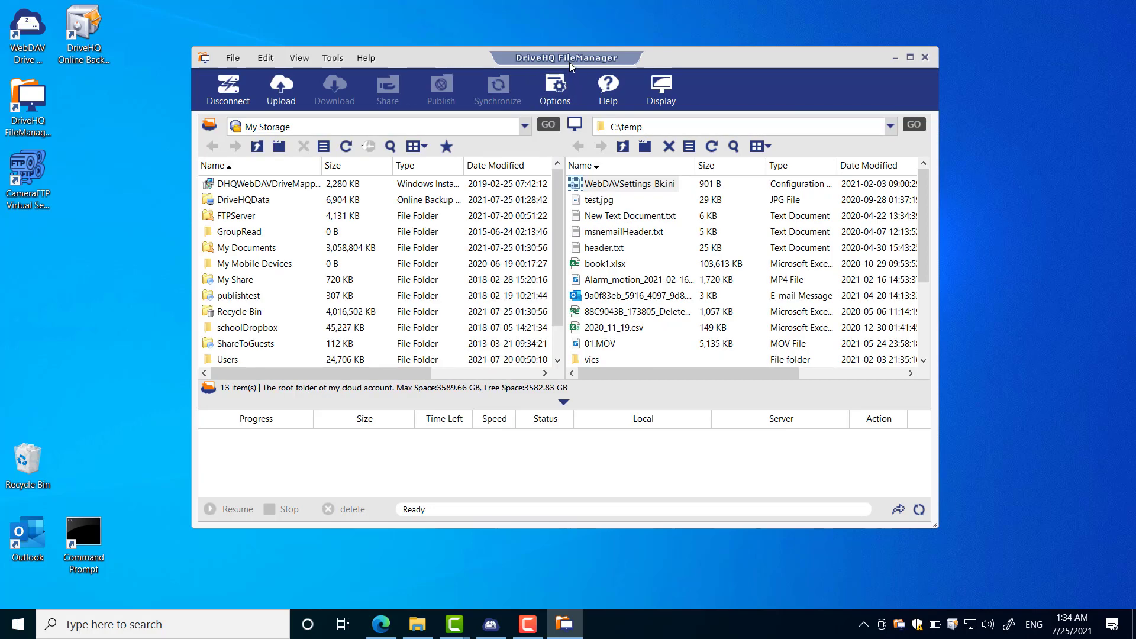
{"action": "left_click_drag", "start_coordinate": [570, 66], "coordinate": [676, 36]}
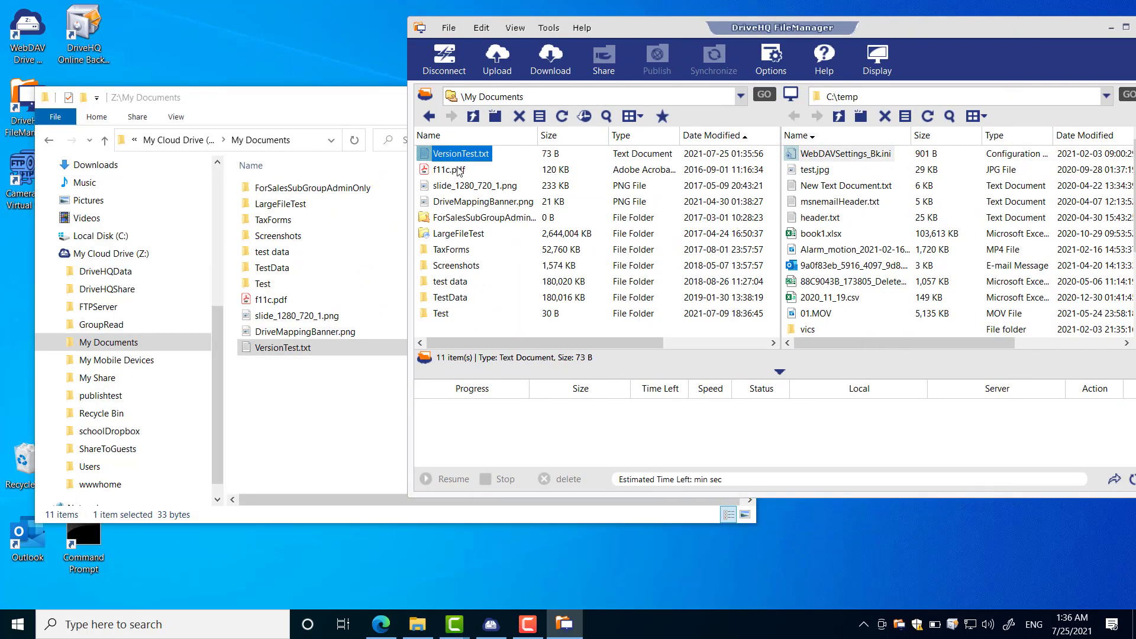
Step: Download VersionTest.txt, f11c.pdf and slide_1280_720_1.png from My Documents into C:\temp
{"action": "left_click", "coordinate": [459, 172]}
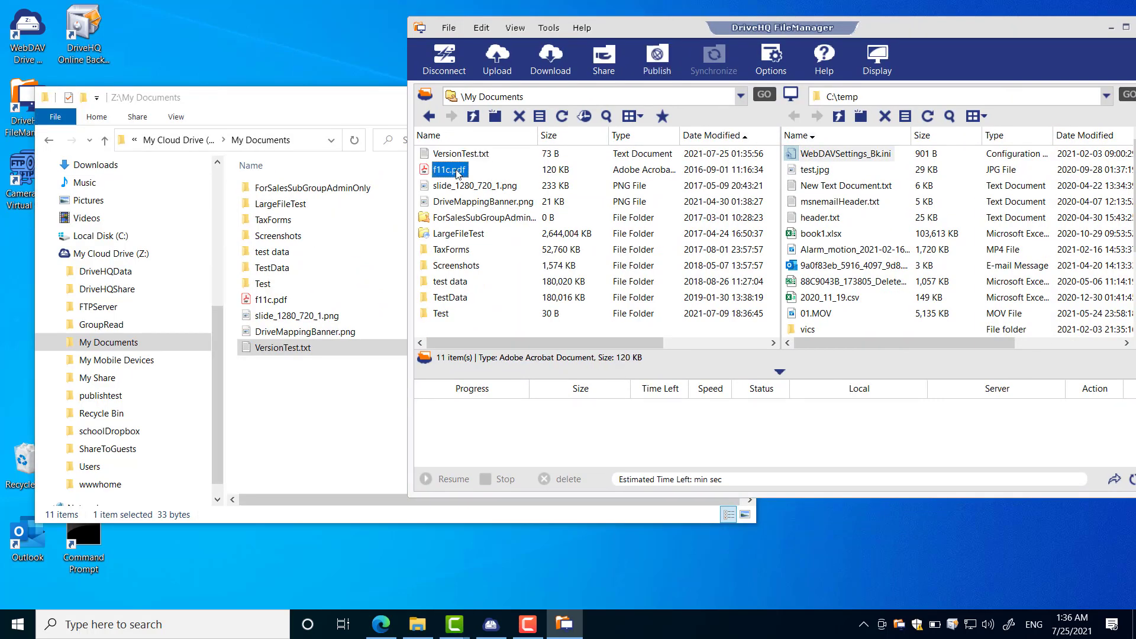
{"action": "key", "text": "Down"}
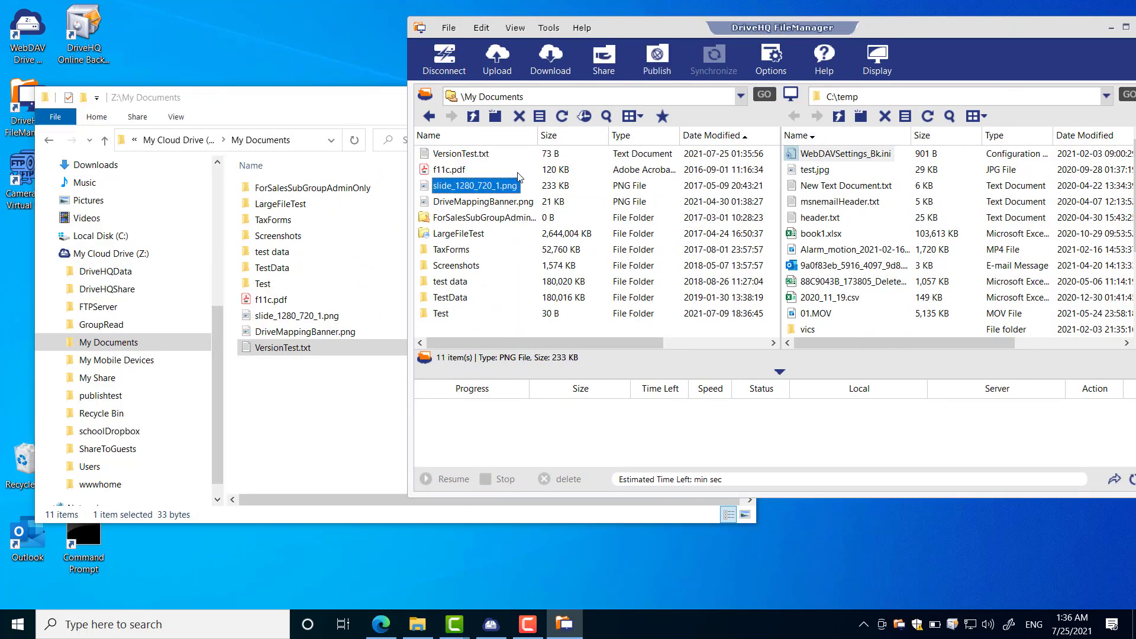
{"action": "key", "text": "shift+Up"}
{"action": "key", "text": "shift+Up"}
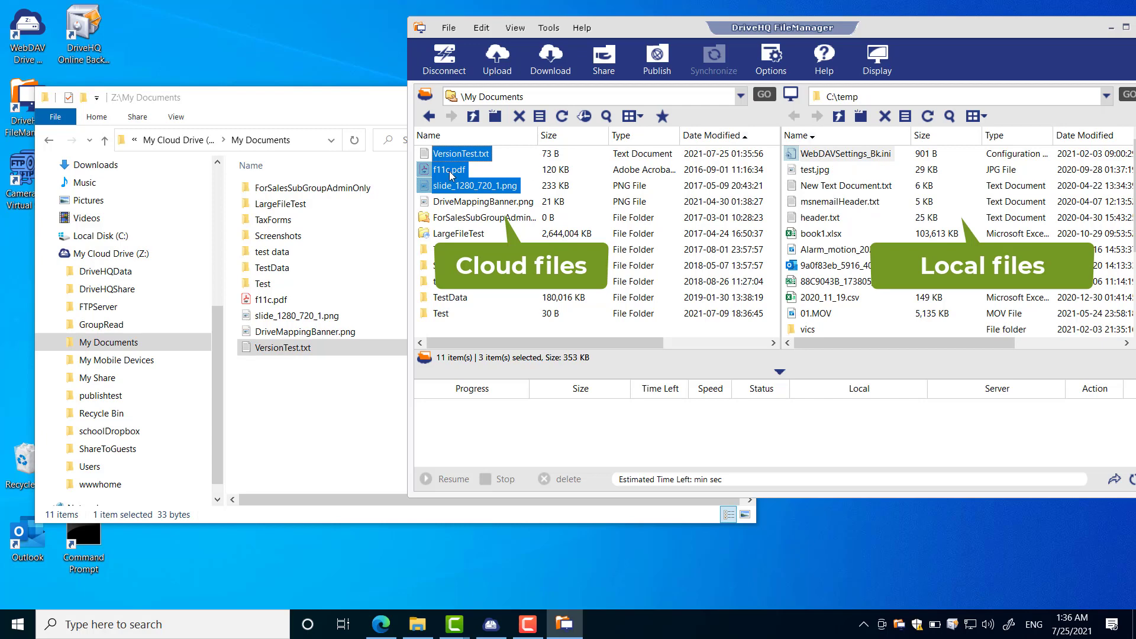
{"action": "left_click_drag", "start_coordinate": [451, 175], "coordinate": [941, 178]}
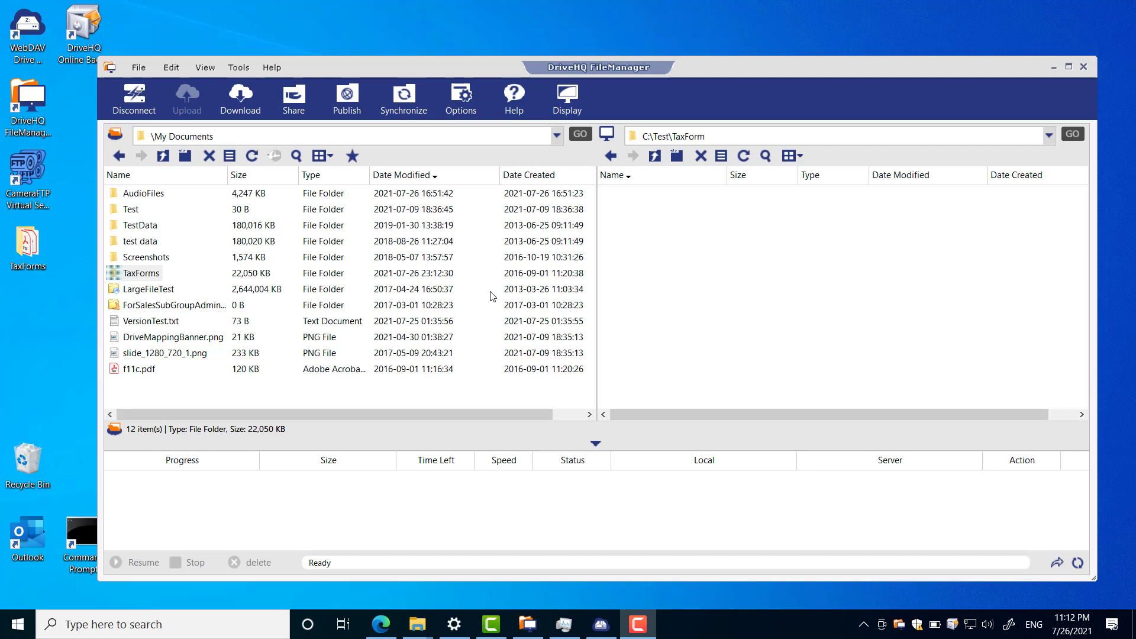
Step: Start synchronizing the cloud TaxForms folder, accepting the sync warning
{"action": "left_click", "coordinate": [142, 275]}
{"action": "left_click", "coordinate": [399, 110]}
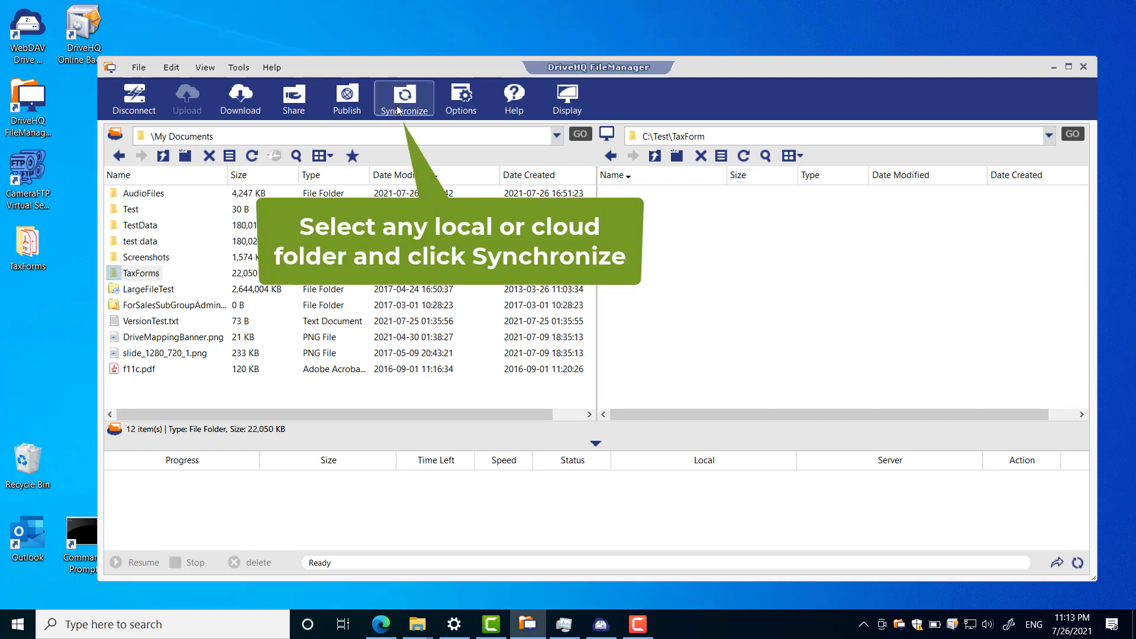
{"action": "left_click", "coordinate": [544, 379]}
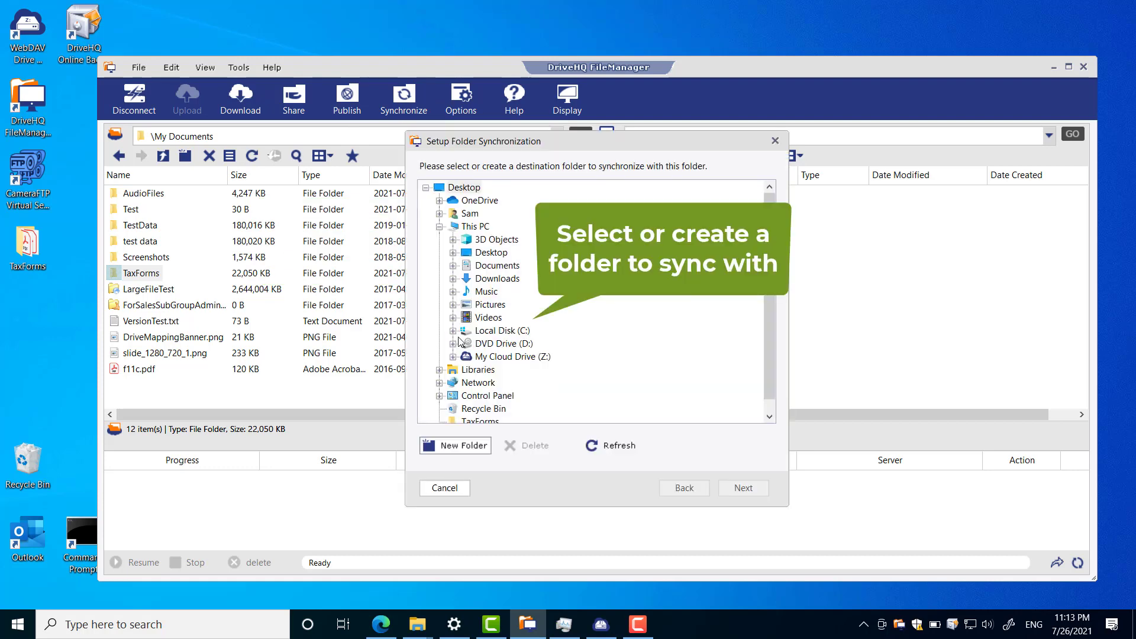
Step: Pick local C:\Test\TaxForm as the sync folder and set the sync to RealTime
{"action": "left_click", "coordinate": [453, 331]}
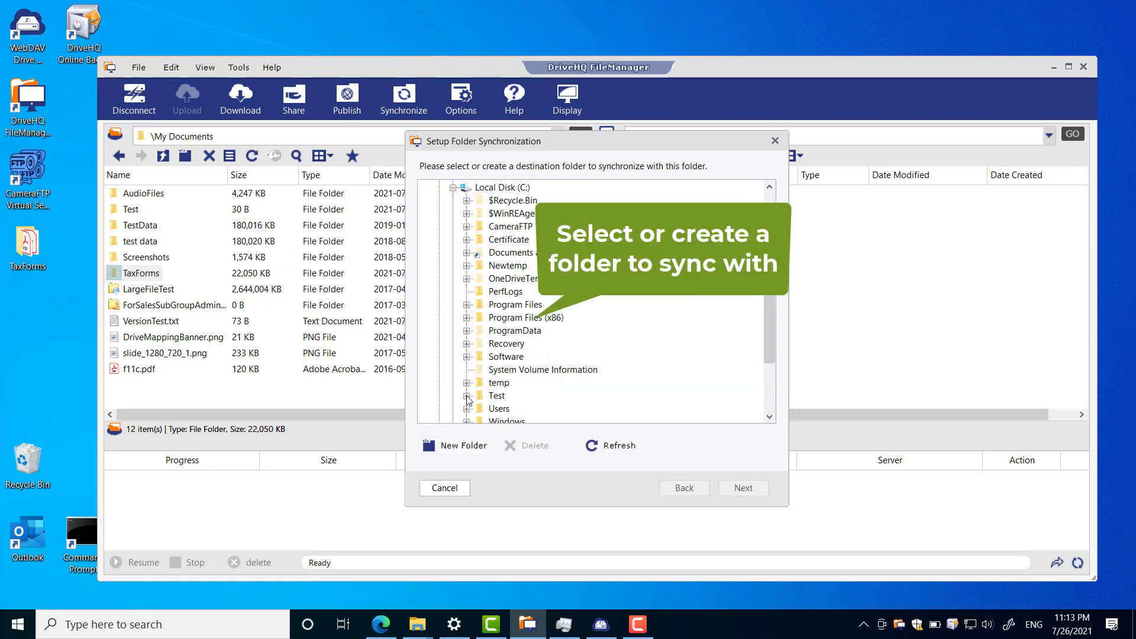
{"action": "left_click", "coordinate": [467, 396]}
{"action": "left_click", "coordinate": [512, 409]}
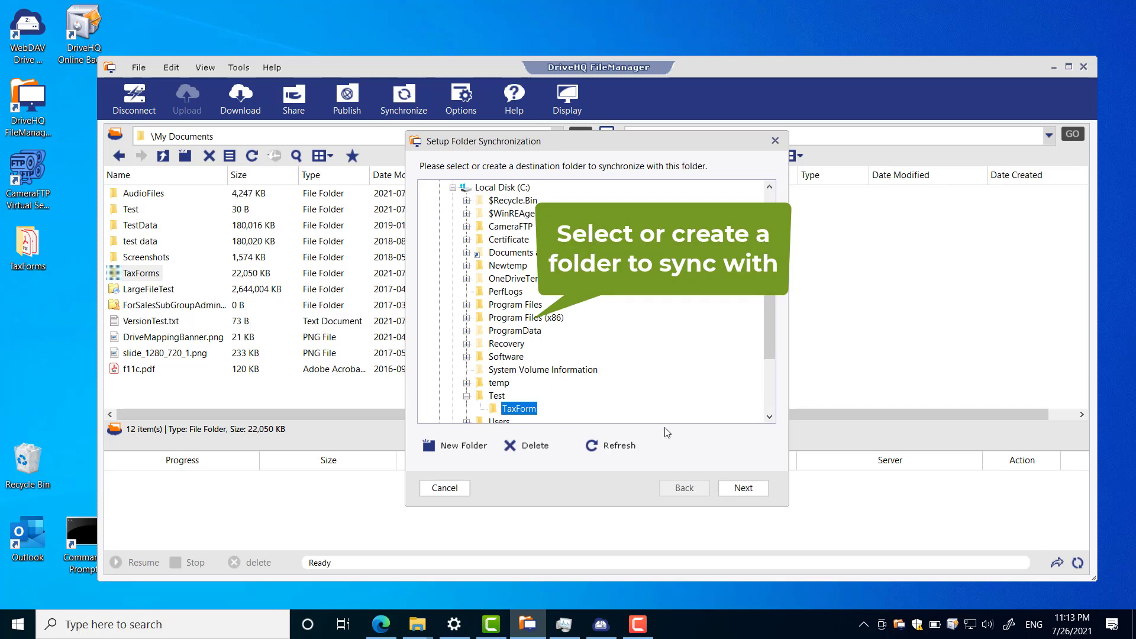
{"action": "left_click", "coordinate": [743, 487]}
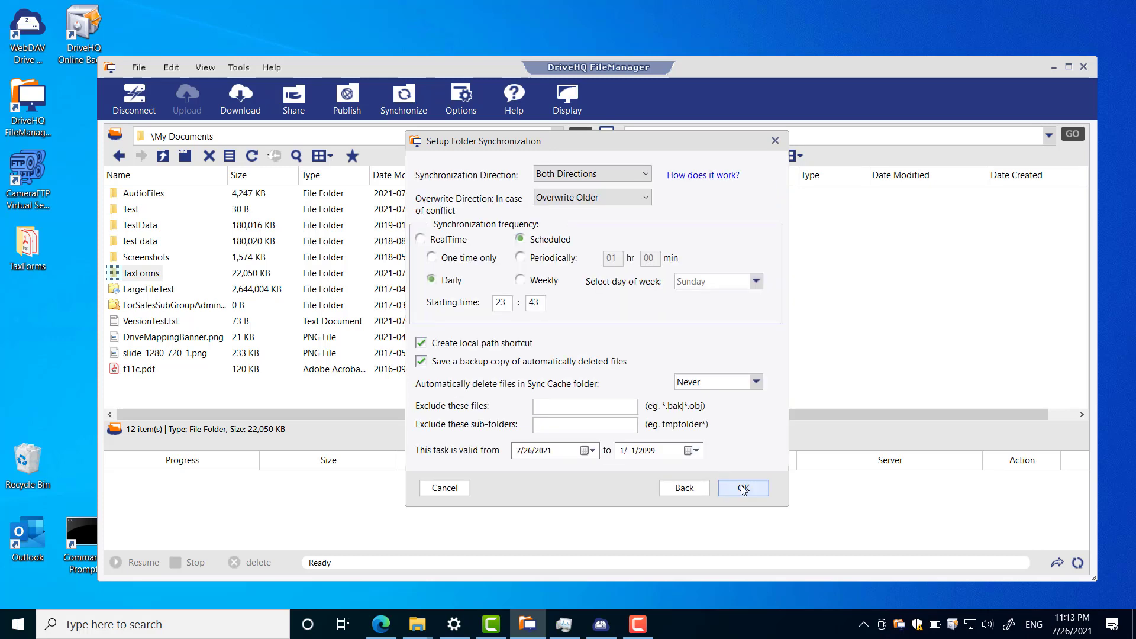
{"action": "left_click", "coordinate": [421, 239]}
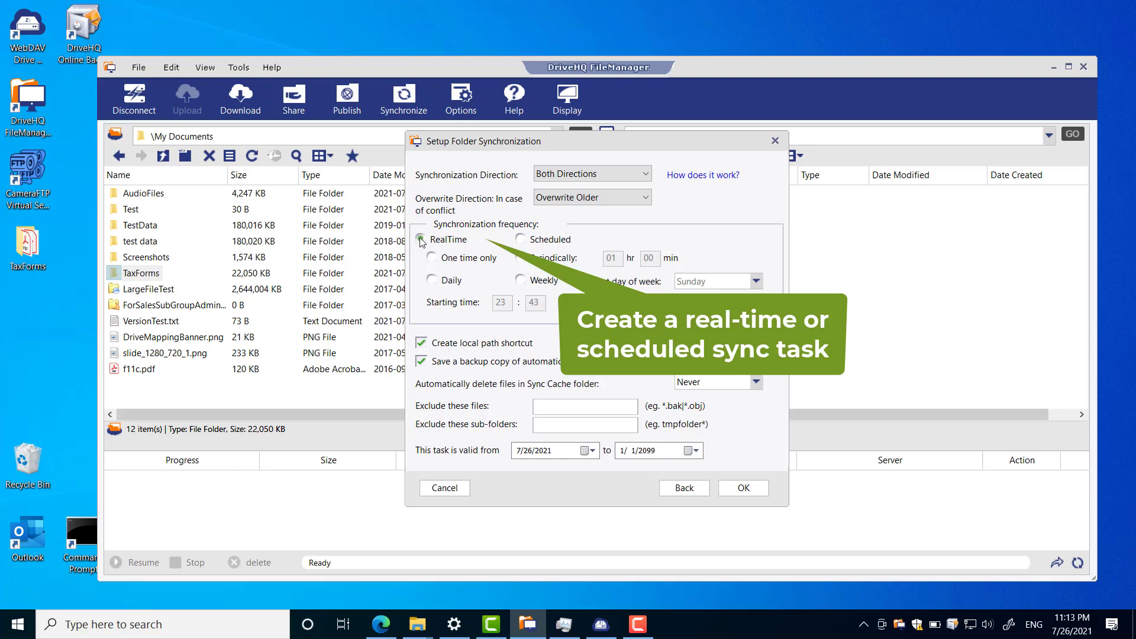
Step: Start the TaxForms sync into C:\Test\TaxForm and open the cloud TaxForms folder to compare
{"action": "left_click", "coordinate": [743, 488]}
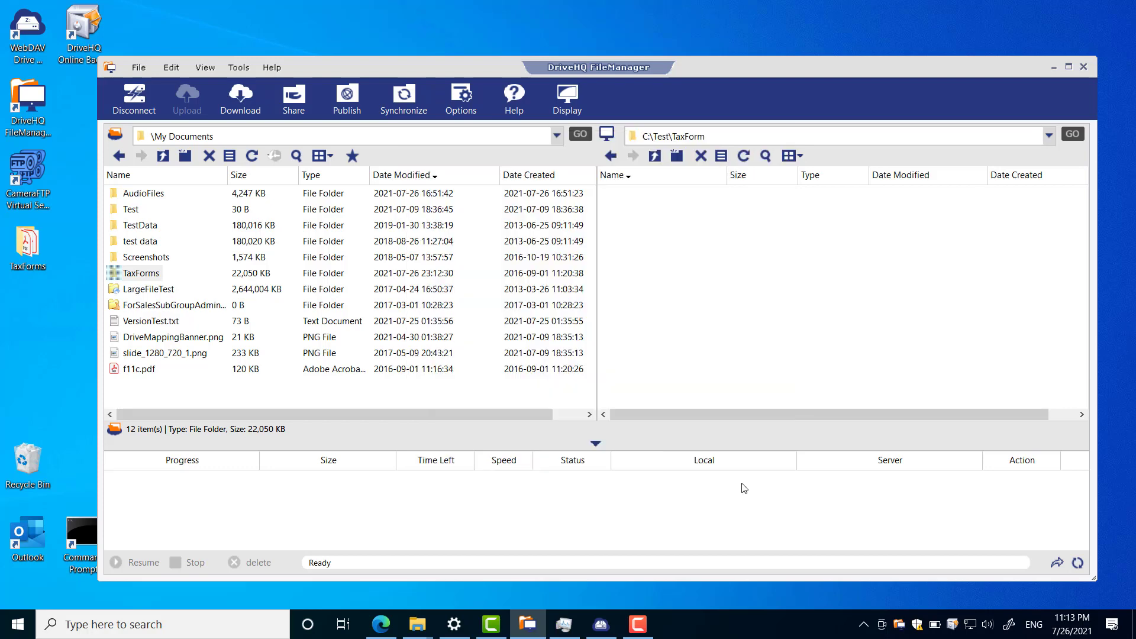
{"action": "left_click", "coordinate": [611, 404]}
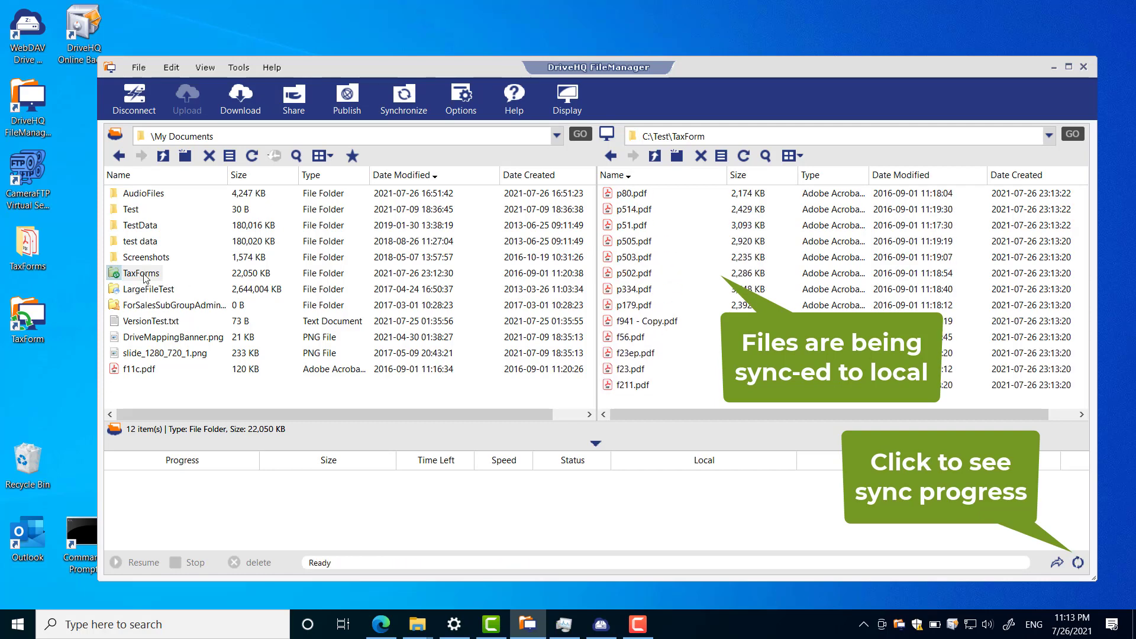
{"action": "double_click", "coordinate": [143, 273]}
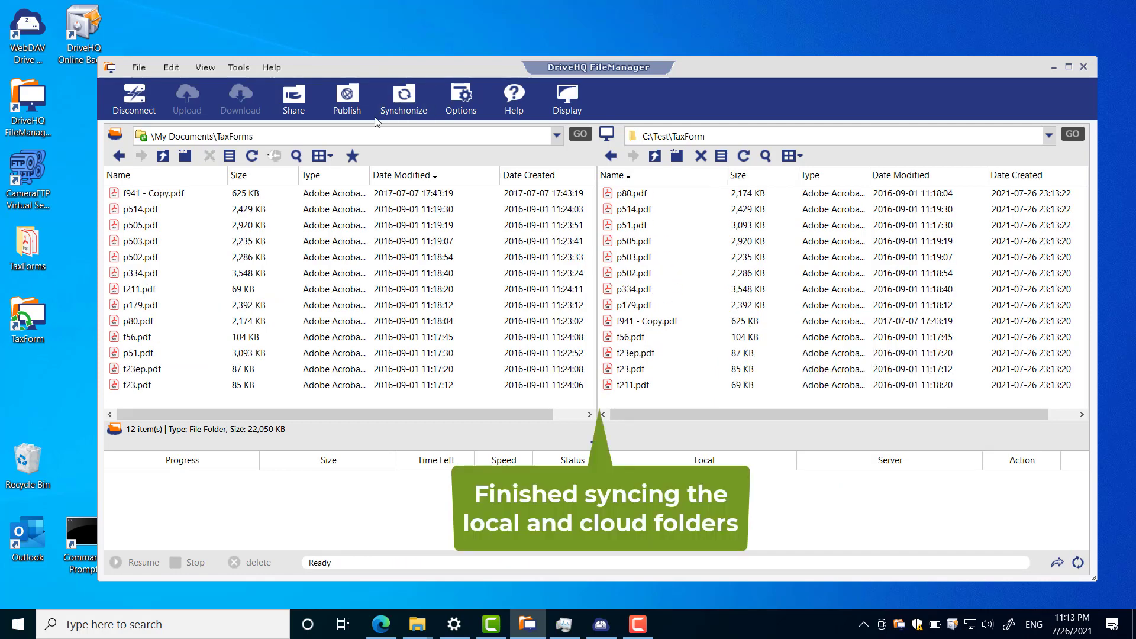
{"action": "left_click", "coordinate": [240, 68]}
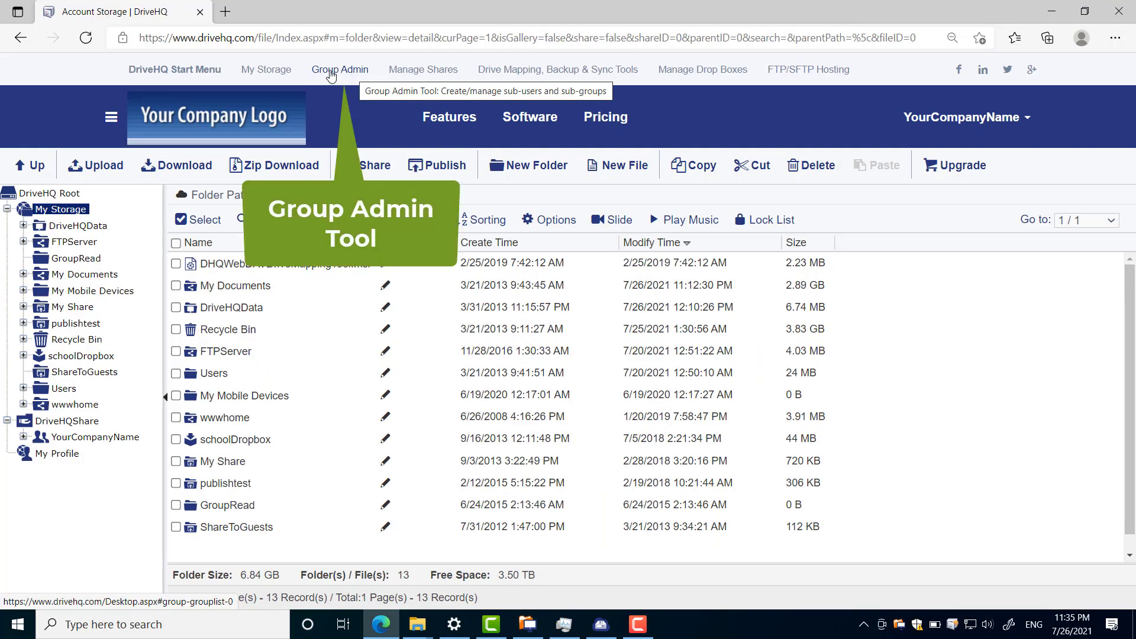
Step: Open DriveHQ's Group Administrative Tools page from the top navigation bar
{"action": "left_click", "coordinate": [331, 74]}
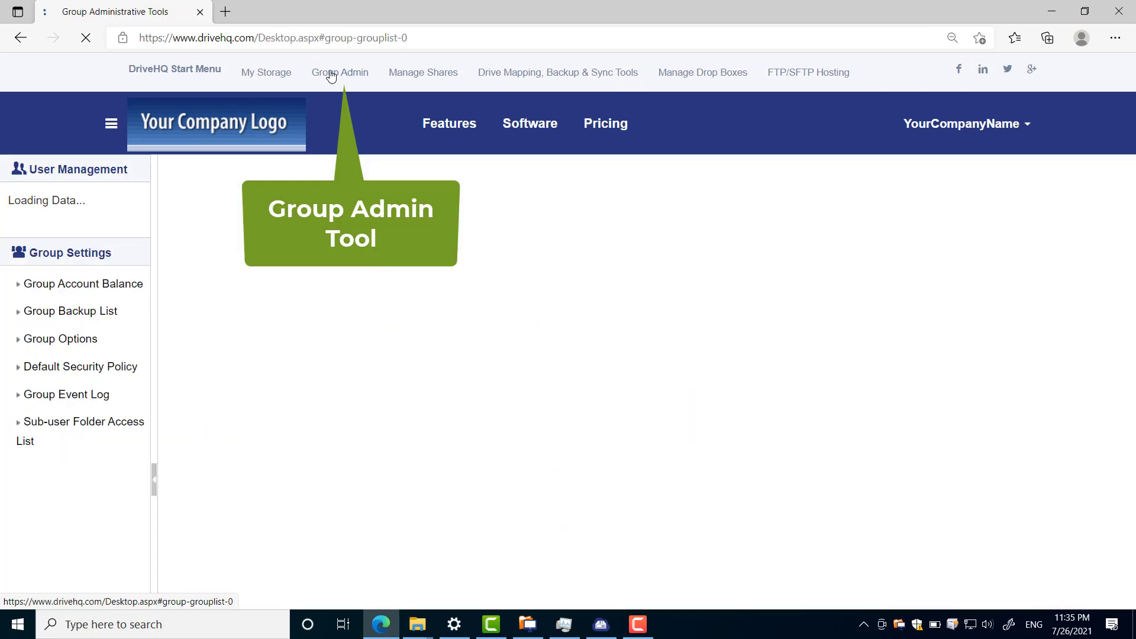